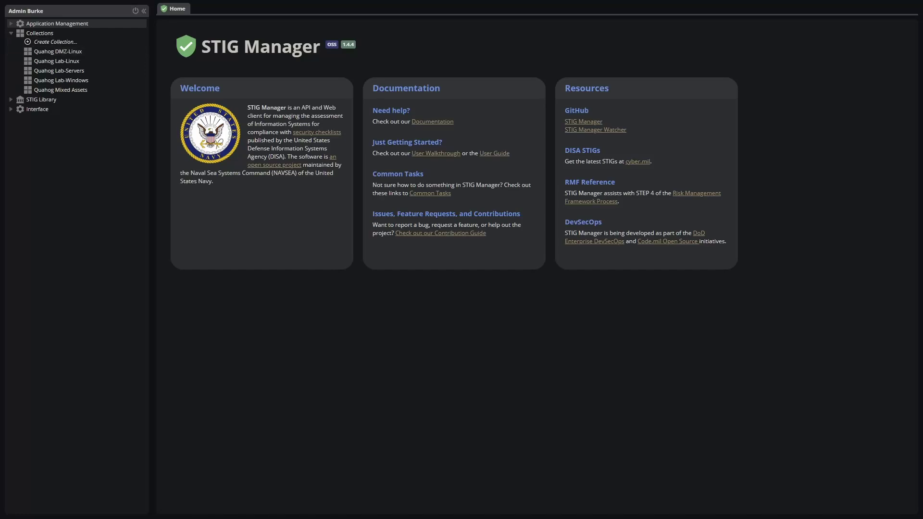
- Open the Collections list under Application Management, showing all nine collections
{"action": "left_click", "coordinate": [10, 23]}
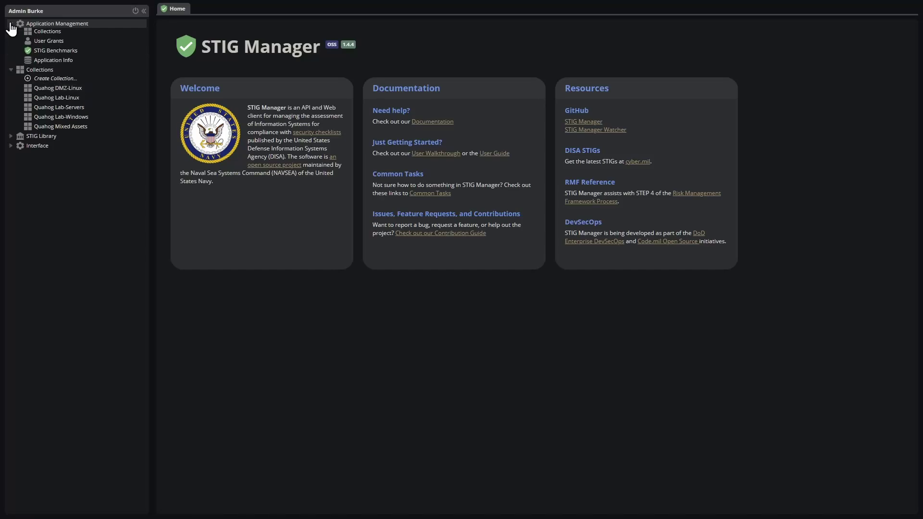
{"action": "left_click", "coordinate": [65, 35]}
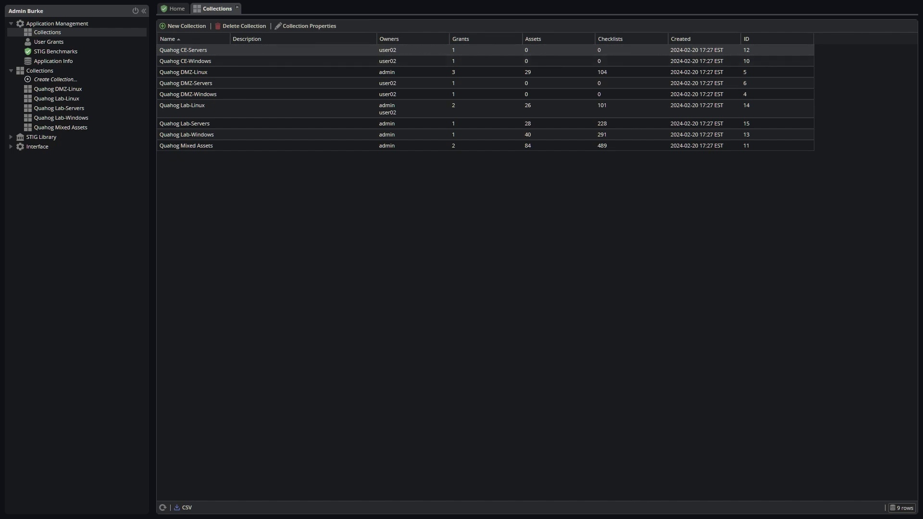
- Grant Admin Burke Owner access on Quahog CE-Servers, alongside user02, and apply the update
{"action": "left_click", "coordinate": [302, 26]}
{"action": "left_click", "coordinate": [384, 254]}
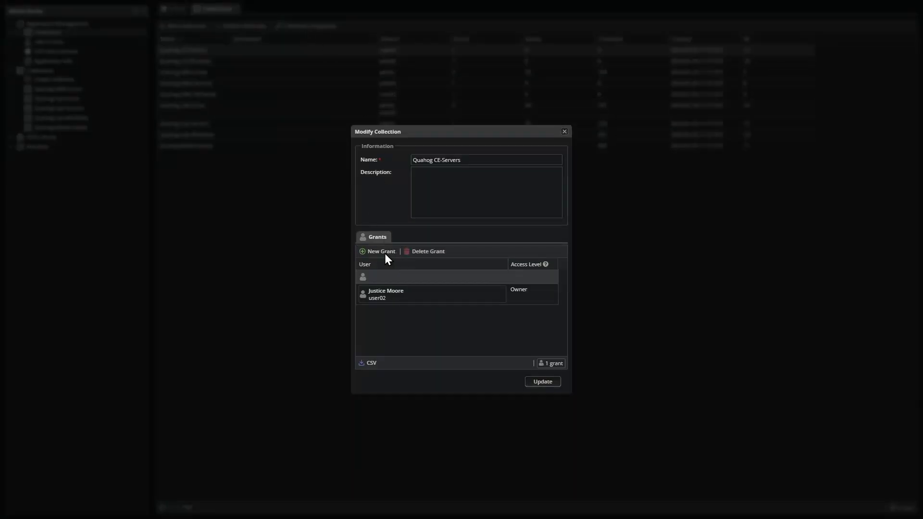
{"action": "left_click", "coordinate": [503, 277]}
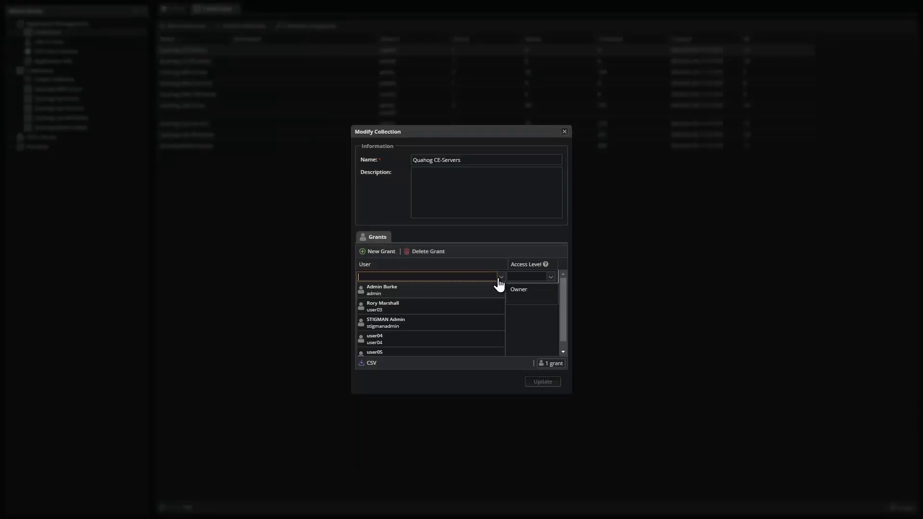
{"action": "left_click", "coordinate": [384, 290]}
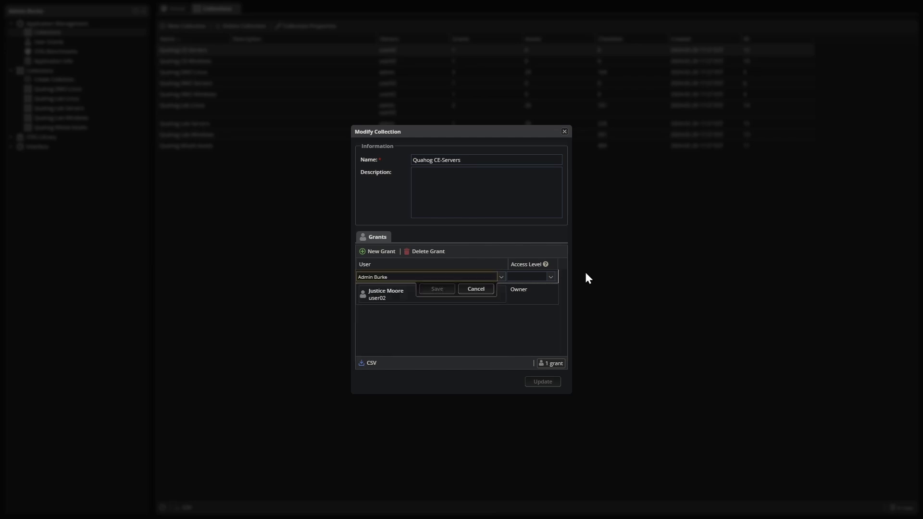
{"action": "left_click", "coordinate": [552, 281]}
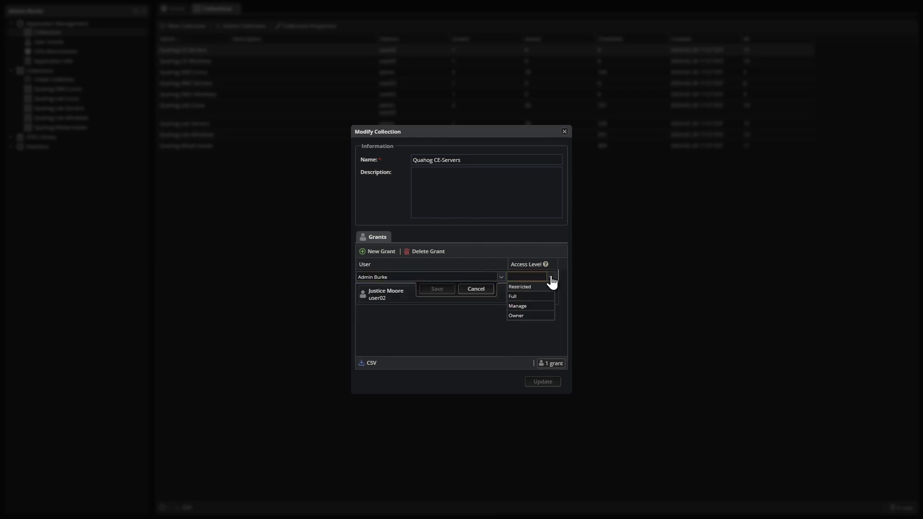
{"action": "left_click", "coordinate": [525, 319]}
{"action": "left_click", "coordinate": [437, 291]}
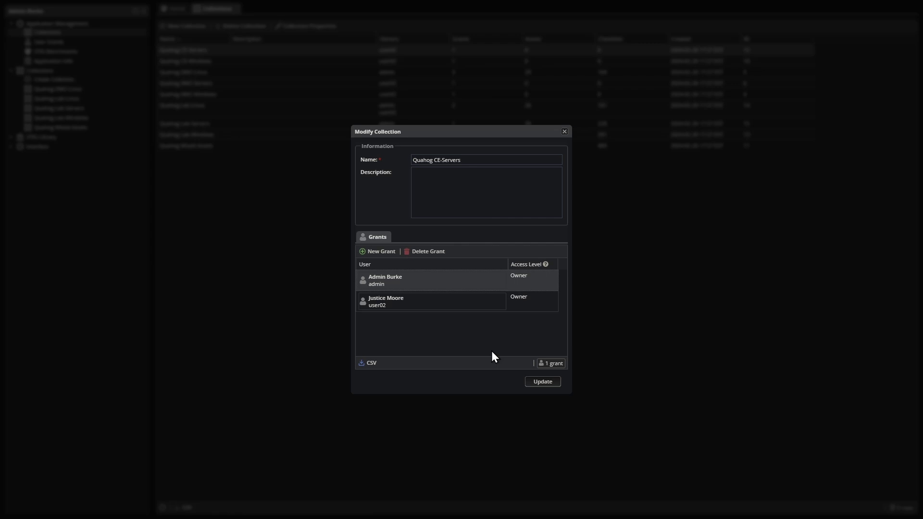
{"action": "left_click", "coordinate": [547, 382]}
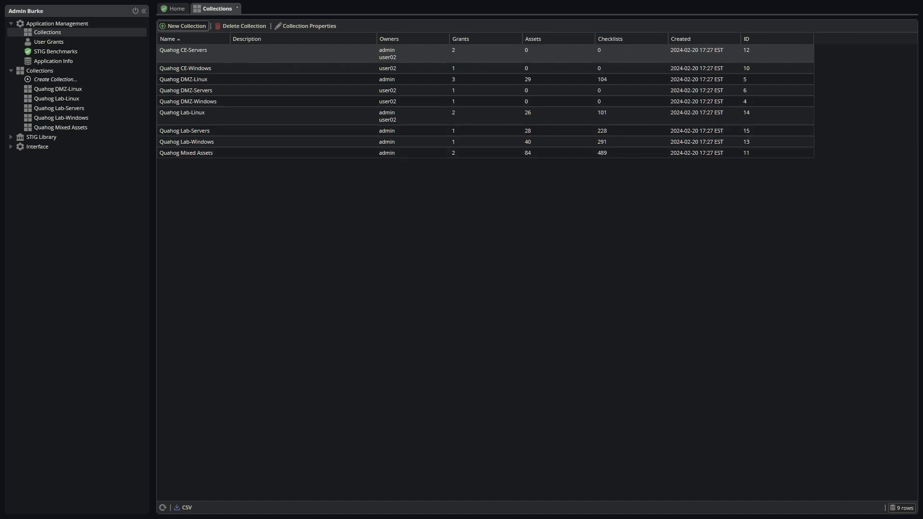
{"action": "left_click", "coordinate": [188, 26]}
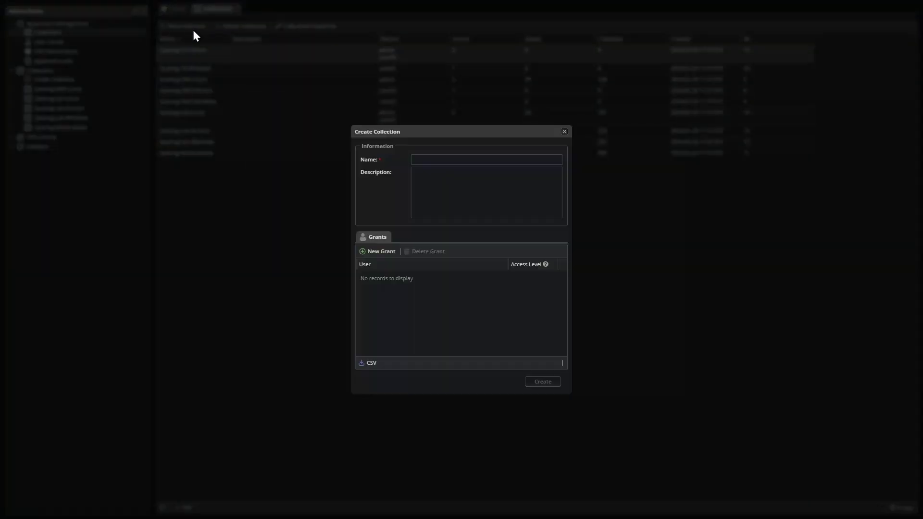
{"action": "left_click", "coordinate": [469, 158]}
{"action": "type", "text": "New Co"}
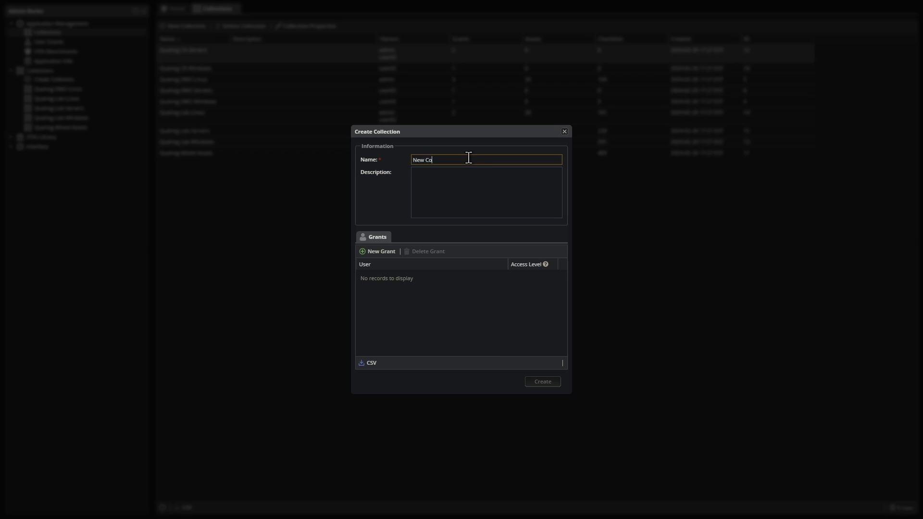
{"action": "type", "text": "llection"}
{"action": "left_click", "coordinate": [379, 252]}
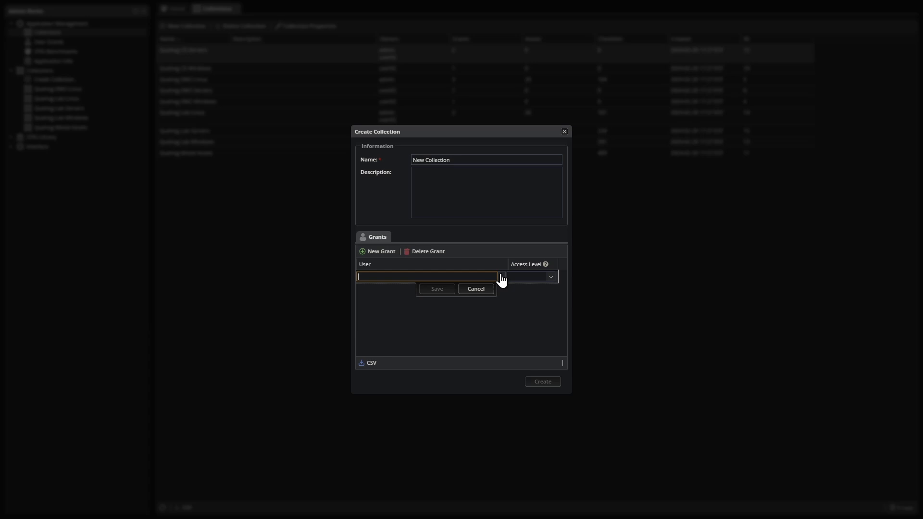
{"action": "left_click", "coordinate": [501, 280]}
{"action": "scroll", "coordinate": [458, 317], "scroll_direction": "down", "scroll_amount": 2}
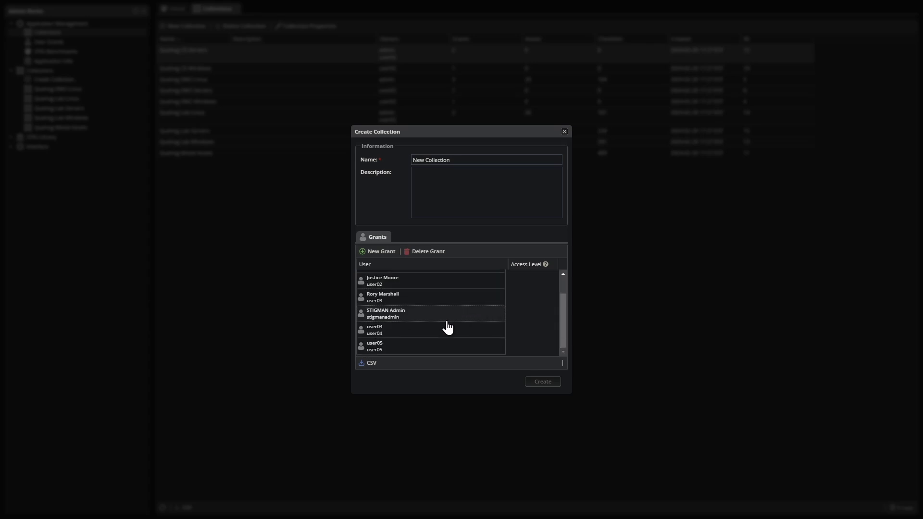
{"action": "left_click", "coordinate": [423, 346]}
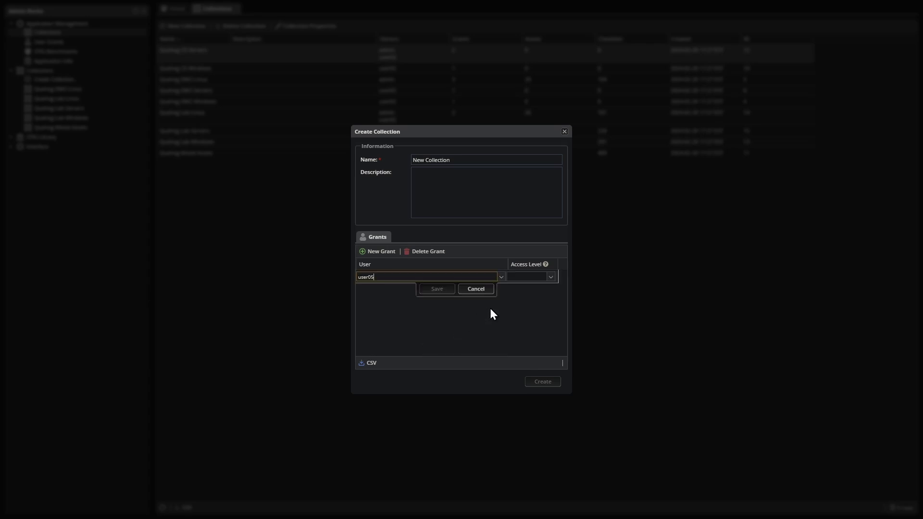
{"action": "left_click", "coordinate": [551, 278]}
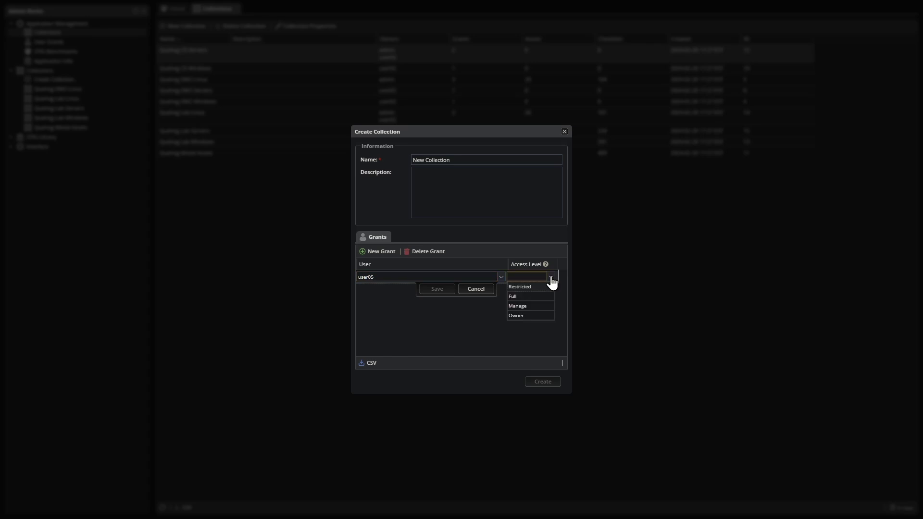
{"action": "left_click", "coordinate": [516, 316]}
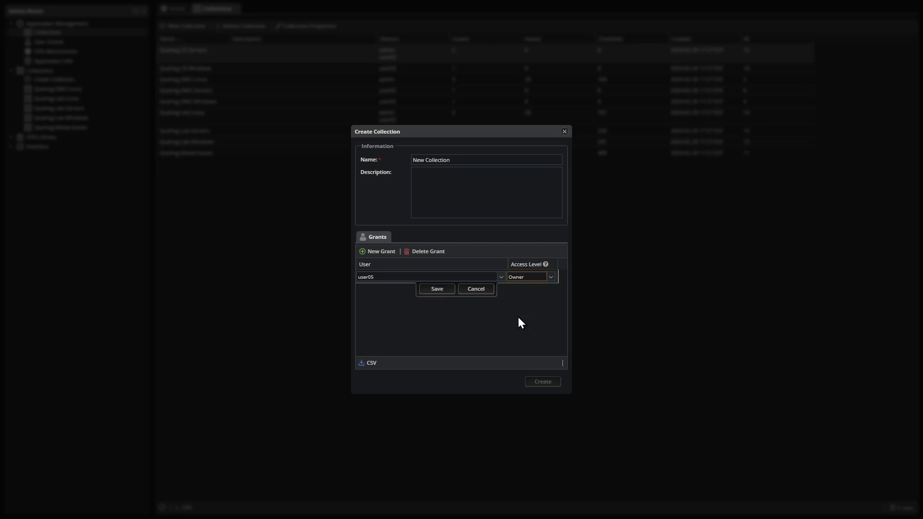
{"action": "left_click", "coordinate": [438, 289]}
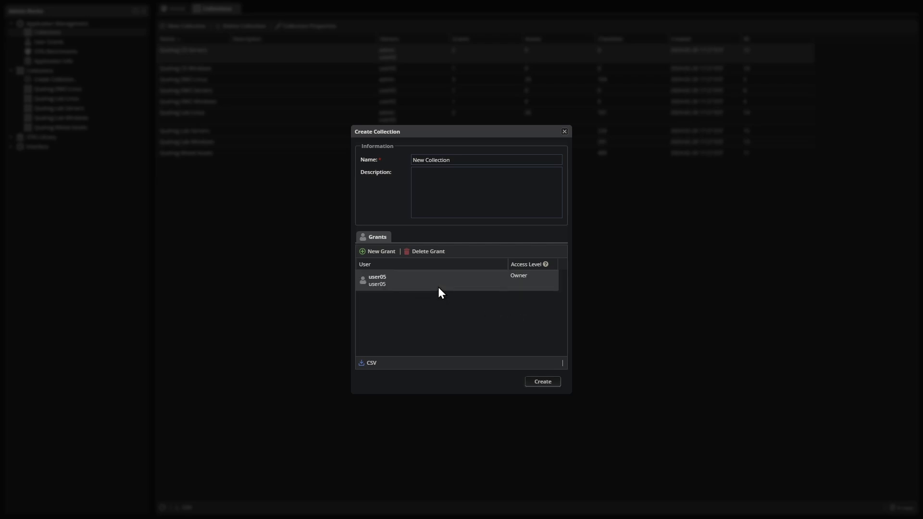
{"action": "left_click", "coordinate": [553, 381]}
{"action": "left_click", "coordinate": [198, 50]}
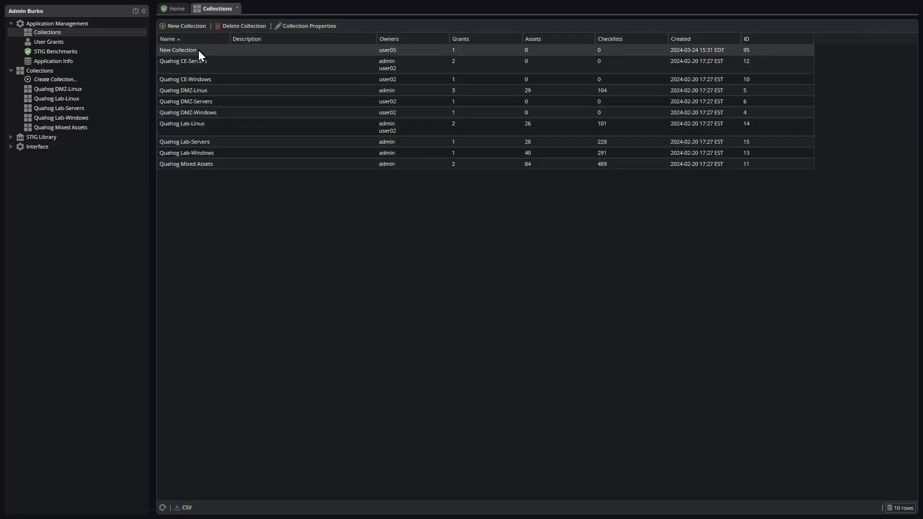
{"action": "left_click", "coordinate": [248, 27]}
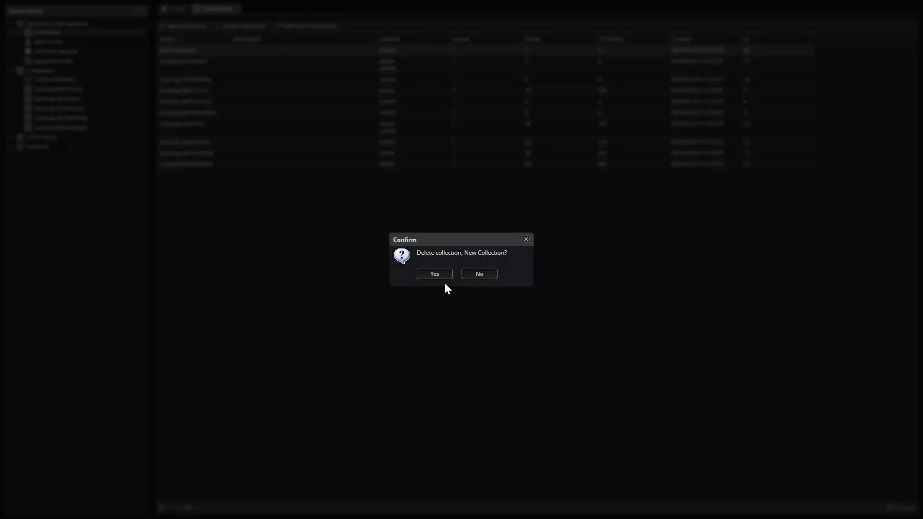
{"action": "left_click", "coordinate": [442, 274]}
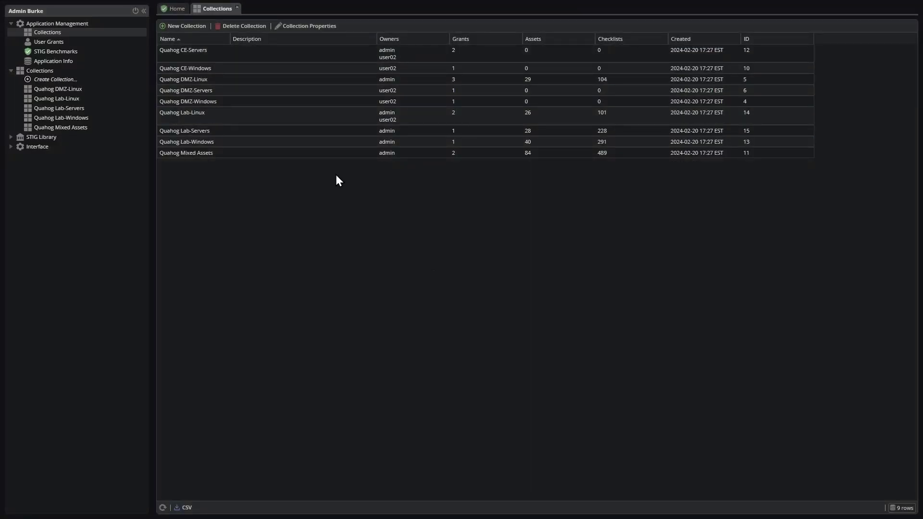